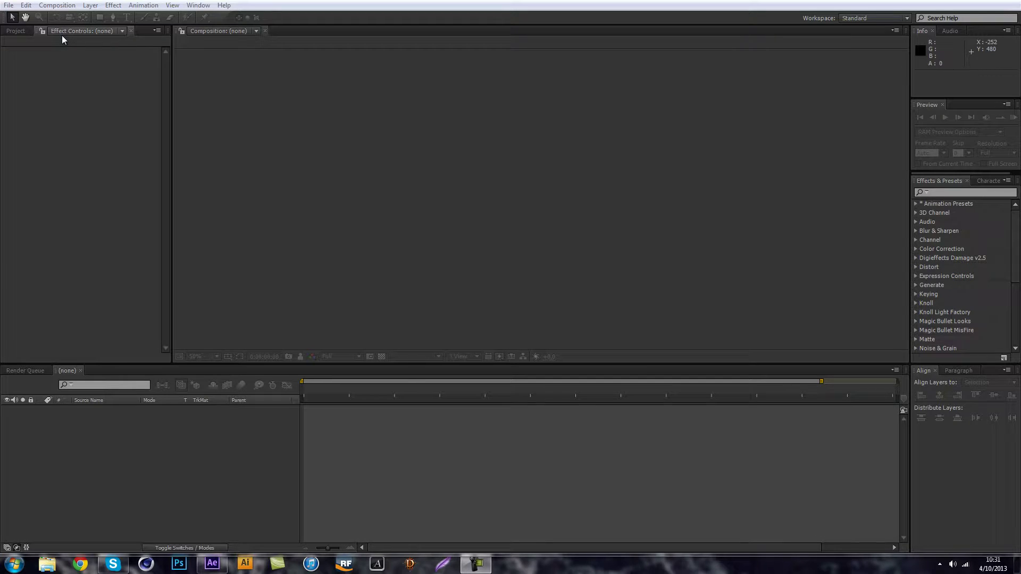
Switch the left panel group from Effect Controls to the empty Project panel.
click(29, 30)
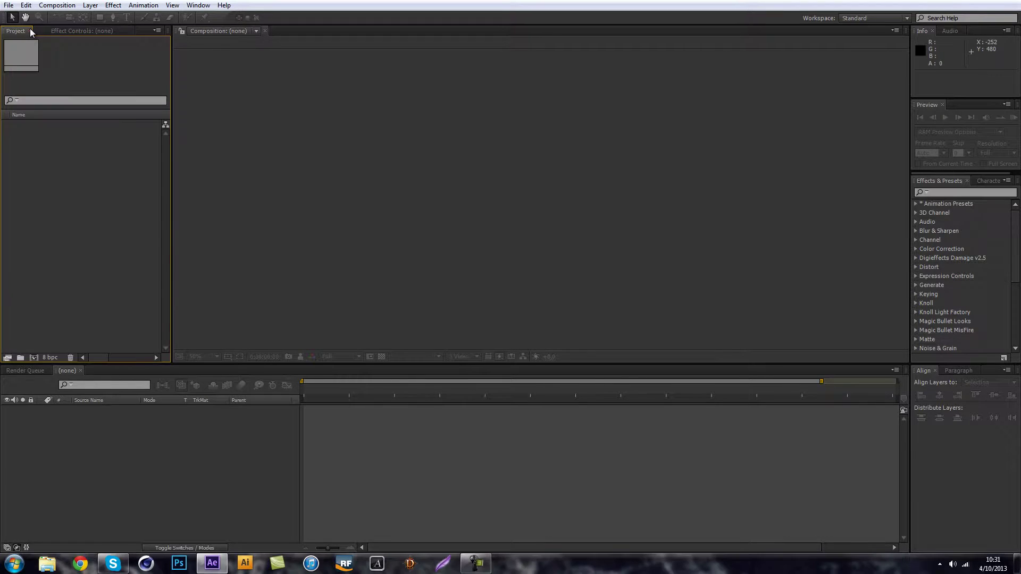
Create a new composition named 'Main Comp' at 1920×1080, 30 fps, 10 seconds long.
right_click(86, 163)
click(113, 168)
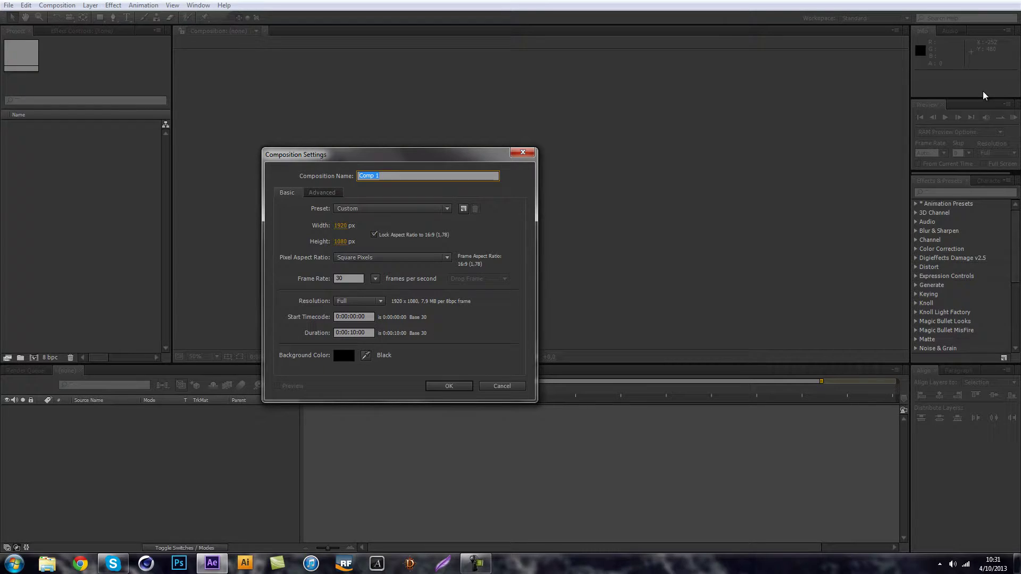
key(BackSpace)
text(Main COm)
click(449, 387)
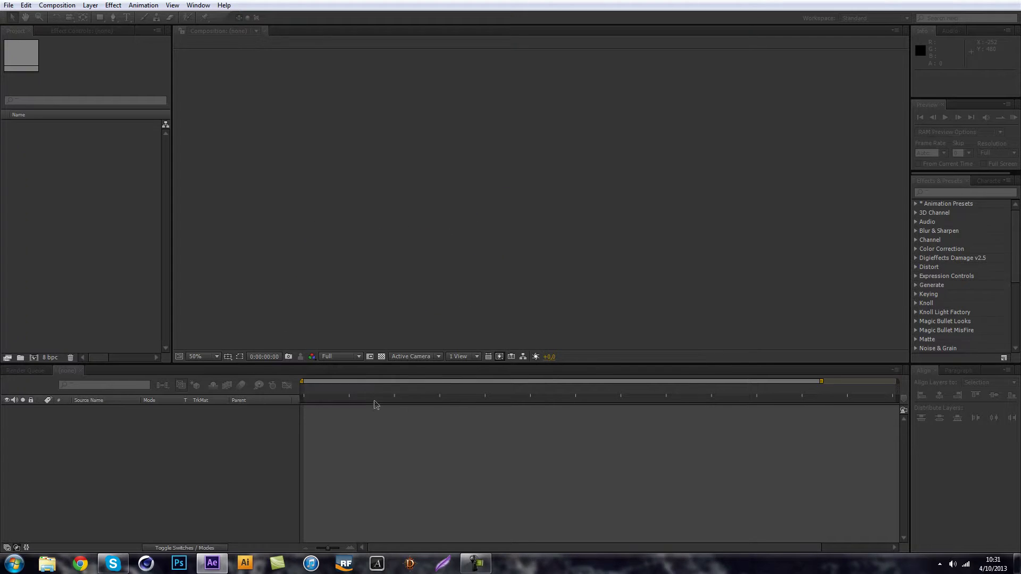
Add a new text layer reading 'tutorial' in white Arial 234 px and select the word.
right_click(74, 452)
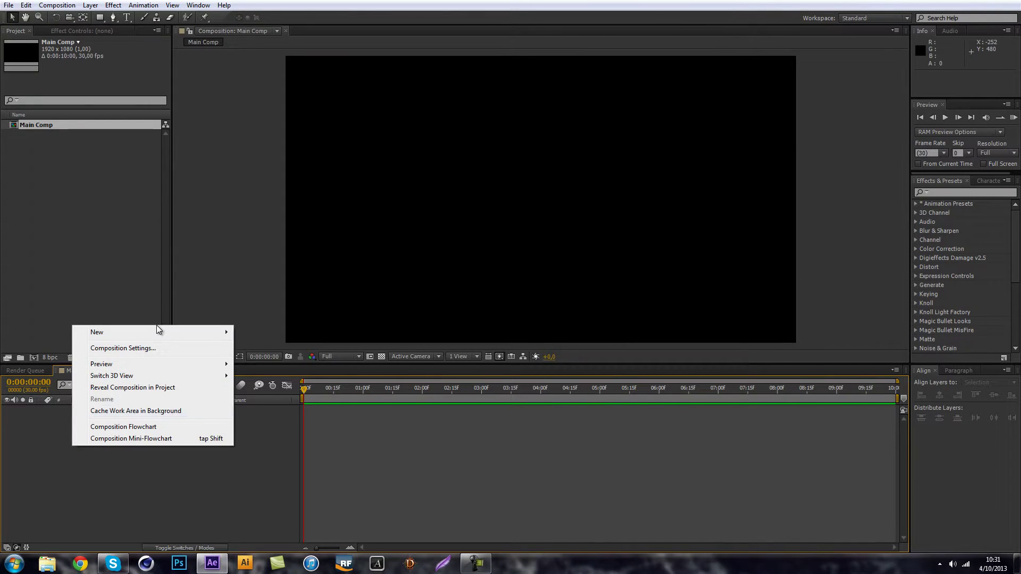
mouse_move(158, 335)
click(261, 349)
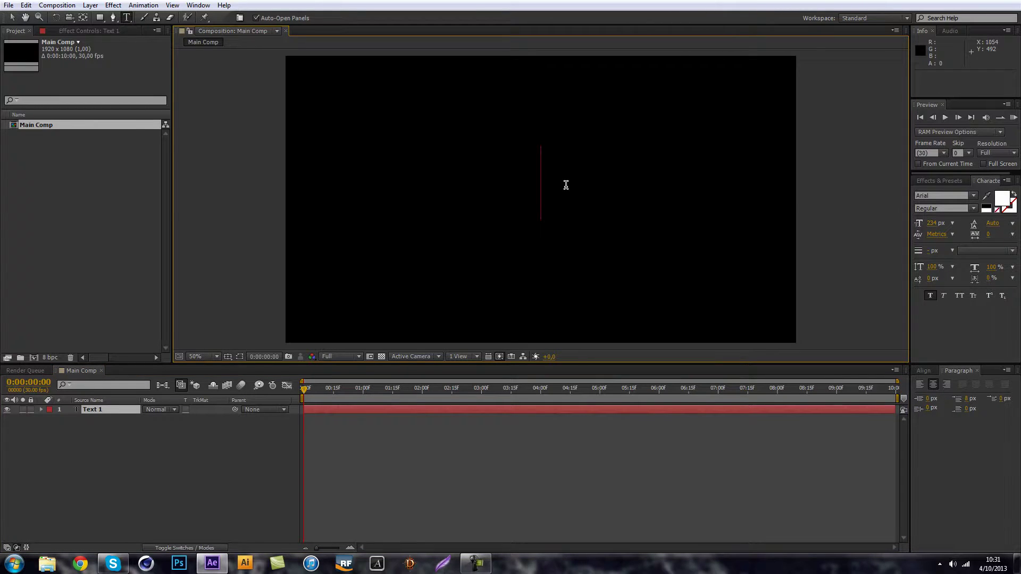
text(My)
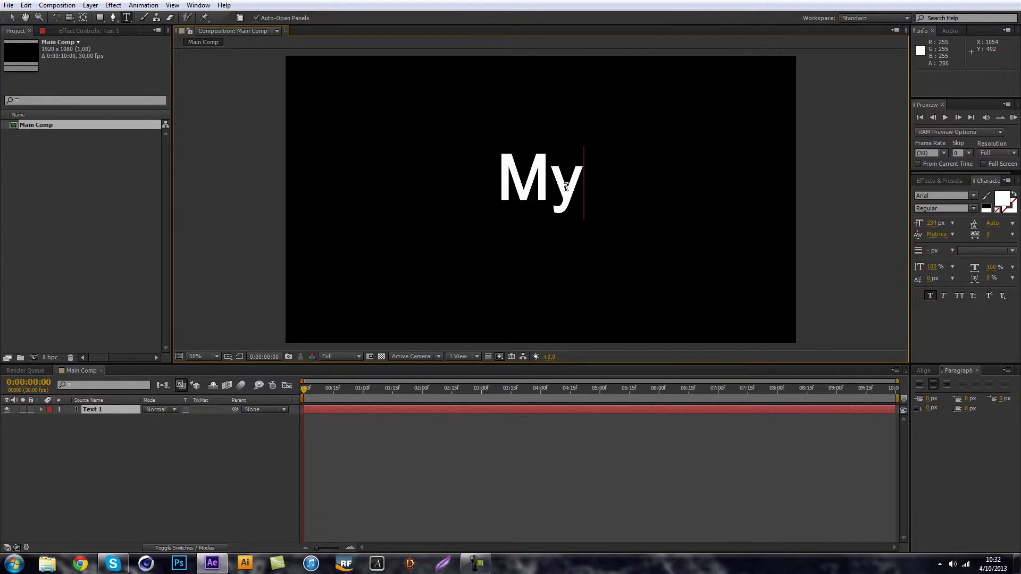
key(BackSpace)
key(BackSpace)
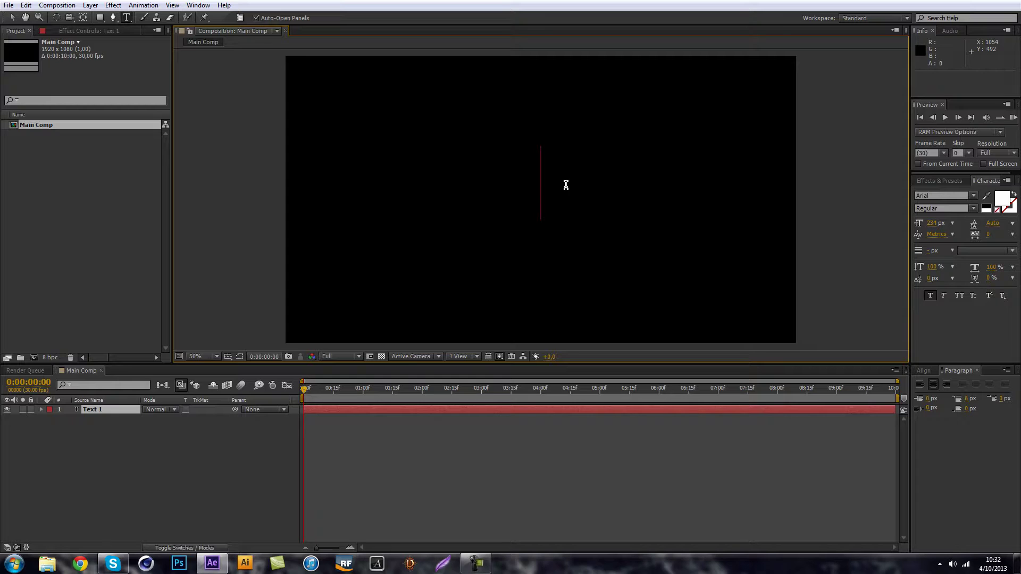
text(tutor)
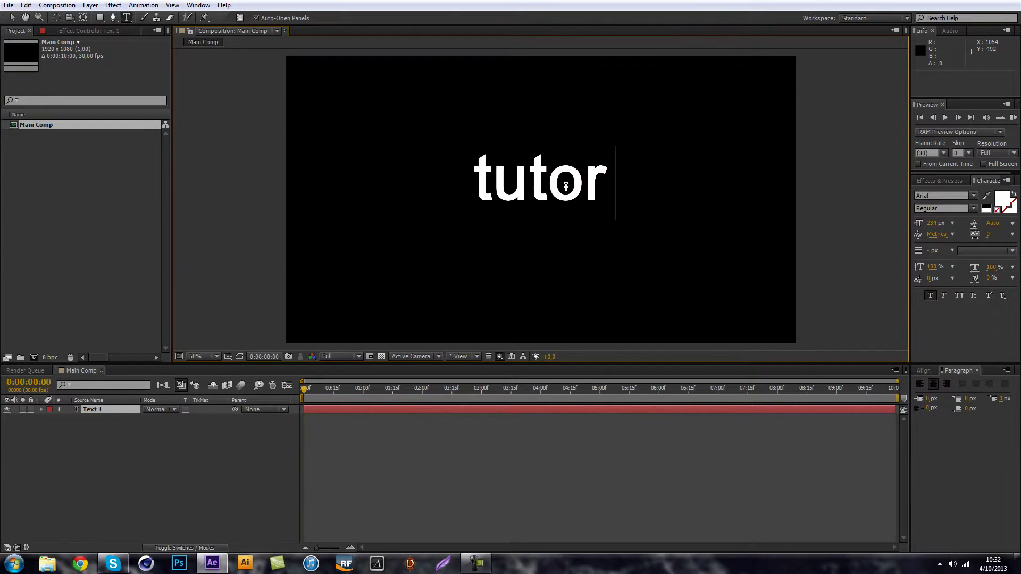
text(ialq)
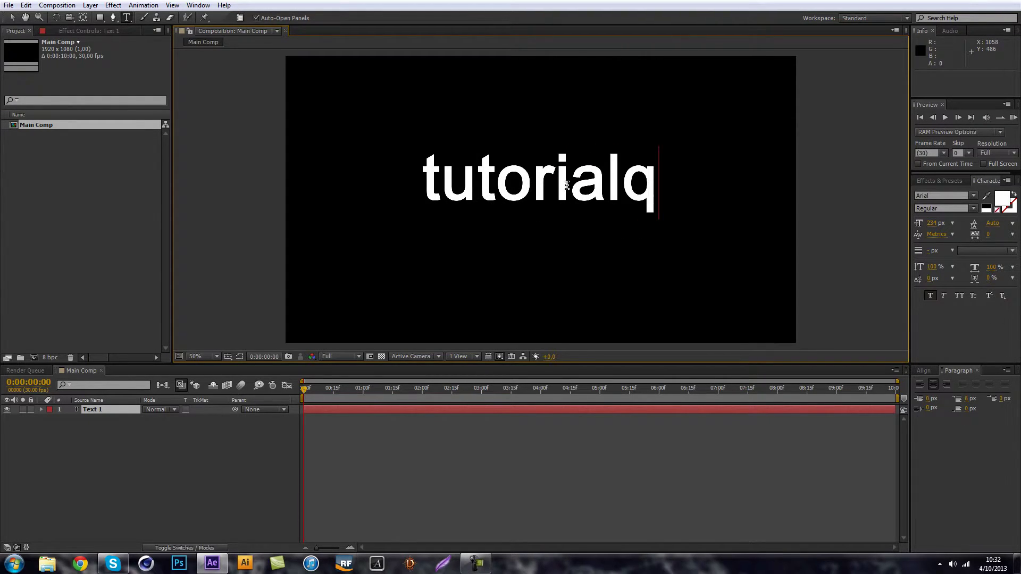
key(BackSpace)
double_click(567, 185)
Centre the tutorial text horizontally and vertically in the composition with the Align panel.
click(929, 371)
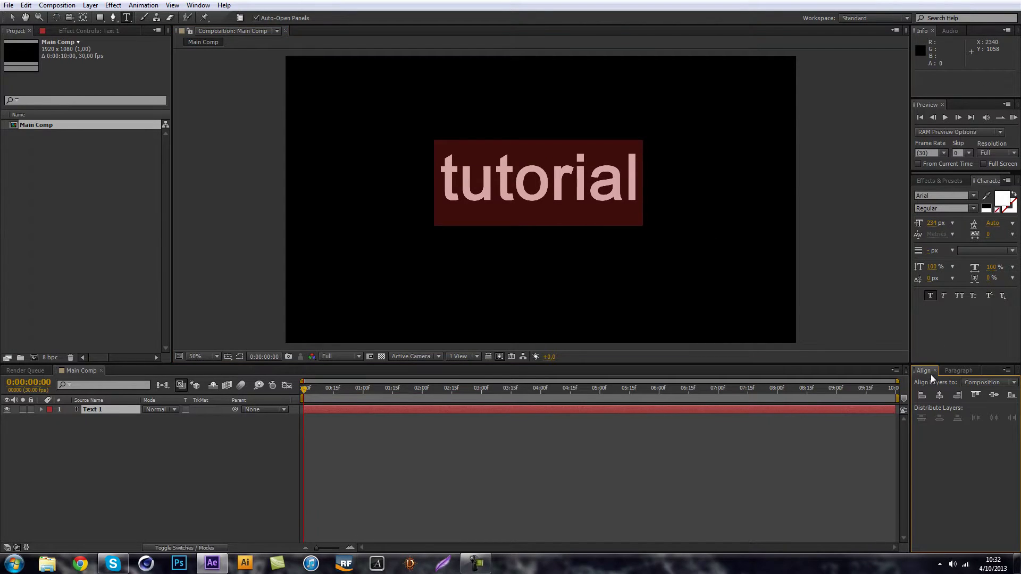
click(940, 396)
click(994, 396)
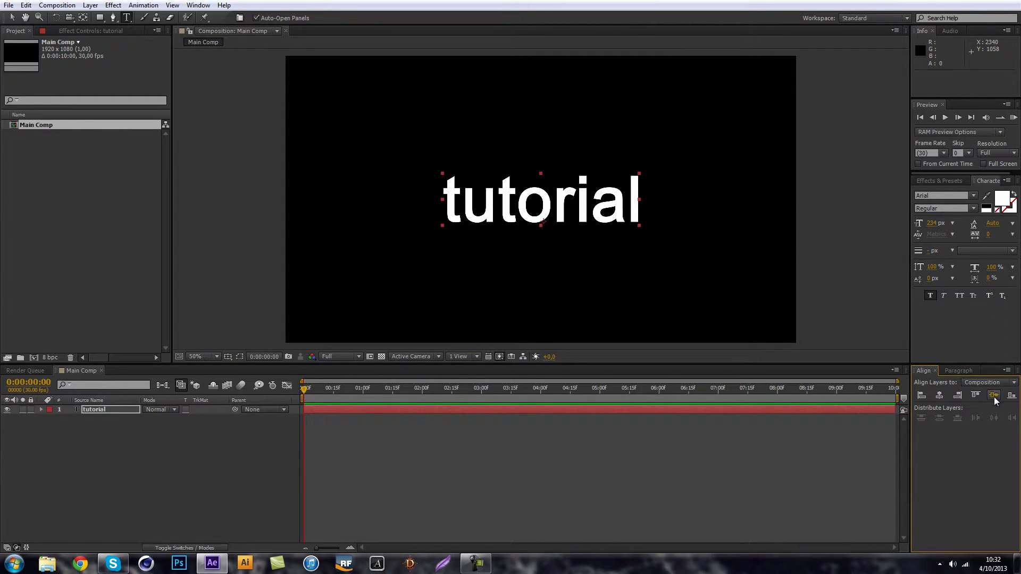
Try setting the tutorial font size to 150 px in the Character panel, then deselect the layer.
click(198, 6)
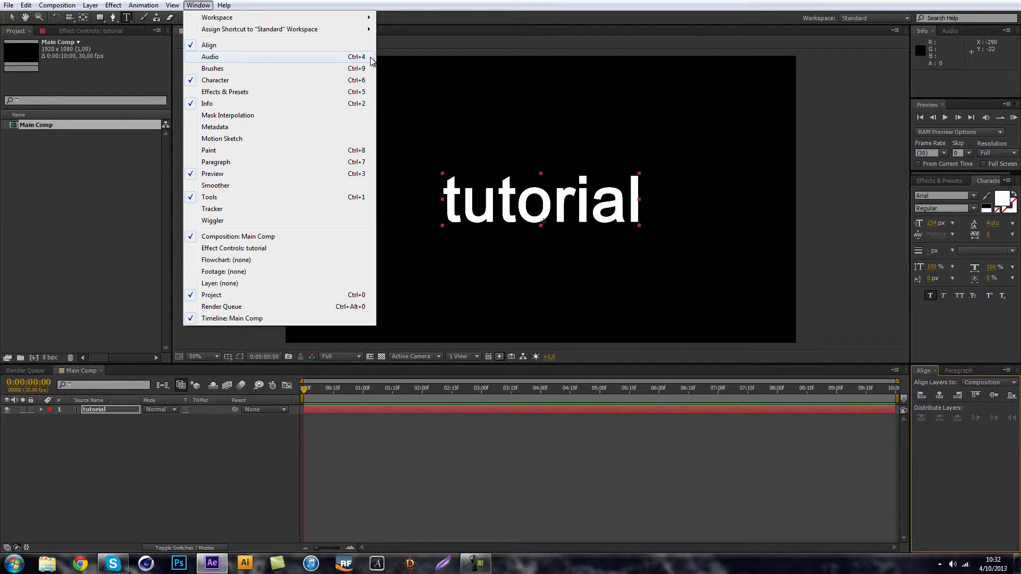
click(268, 420)
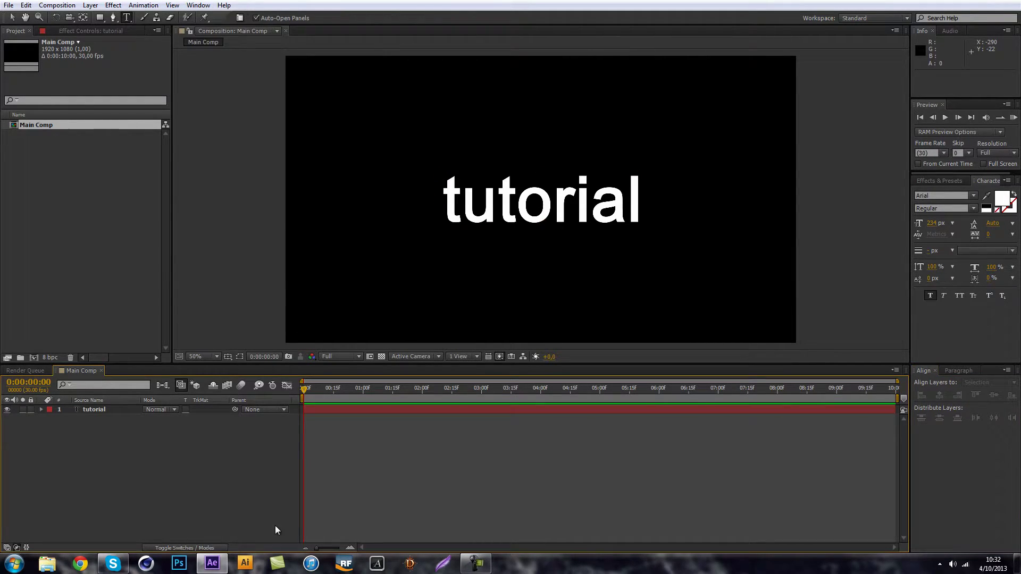
click(526, 207)
click(932, 223)
text(150)
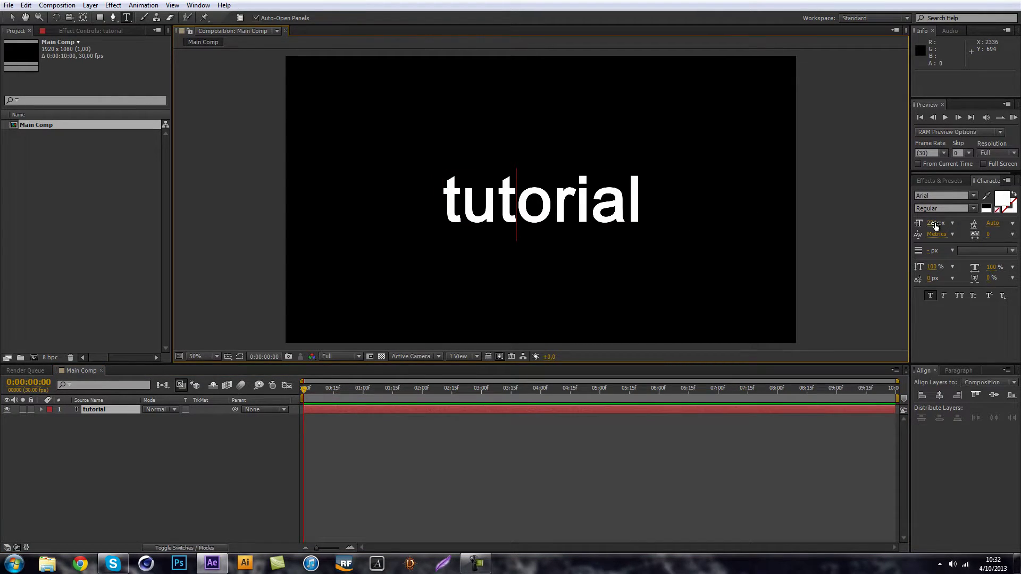
key(Return)
click(972, 333)
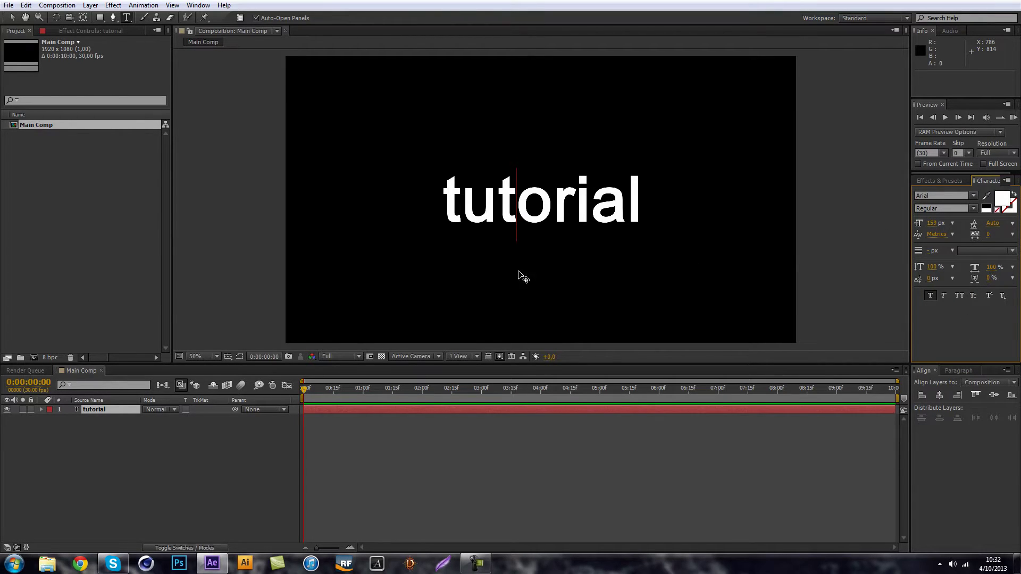
click(152, 453)
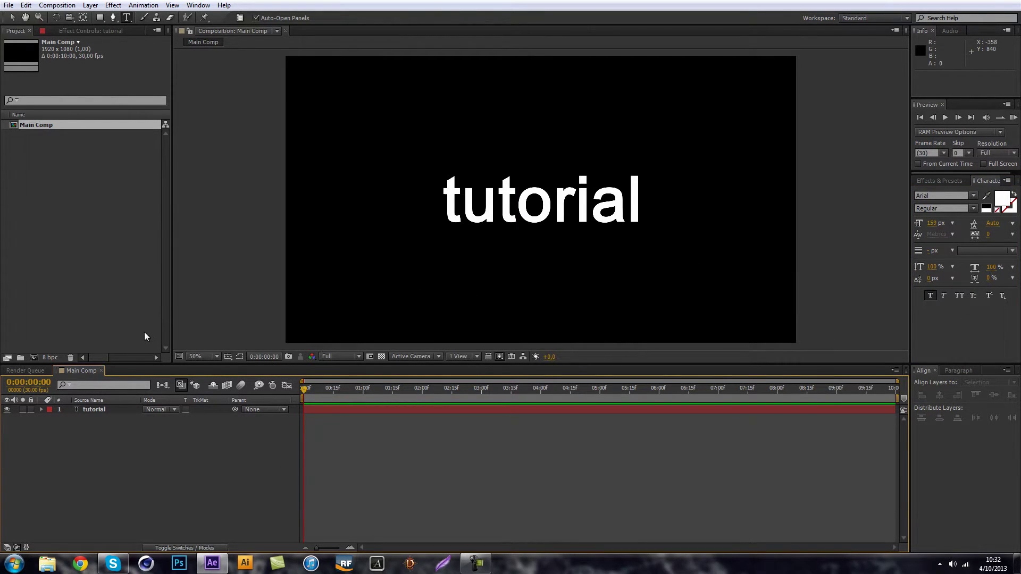
Run Create Shapes from Text on the tutorial layer to make a 'tutorial Outlines' shape layer.
click(107, 409)
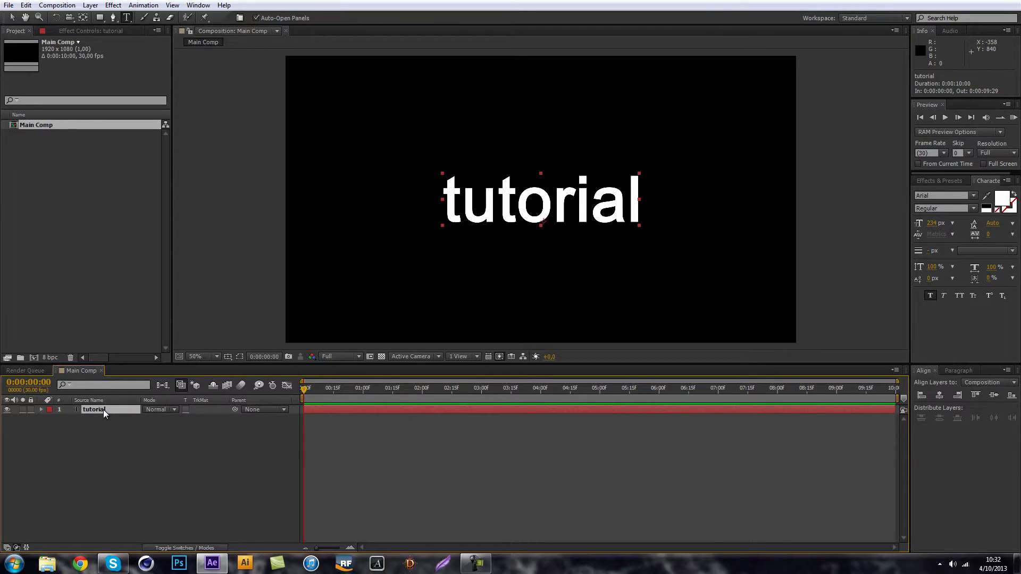
right_click(103, 409)
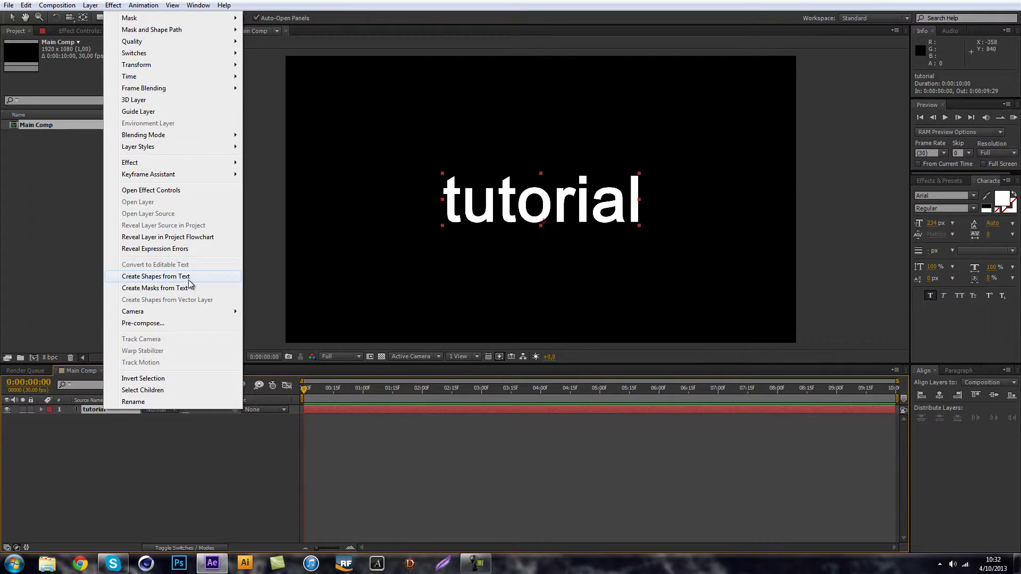
click(155, 276)
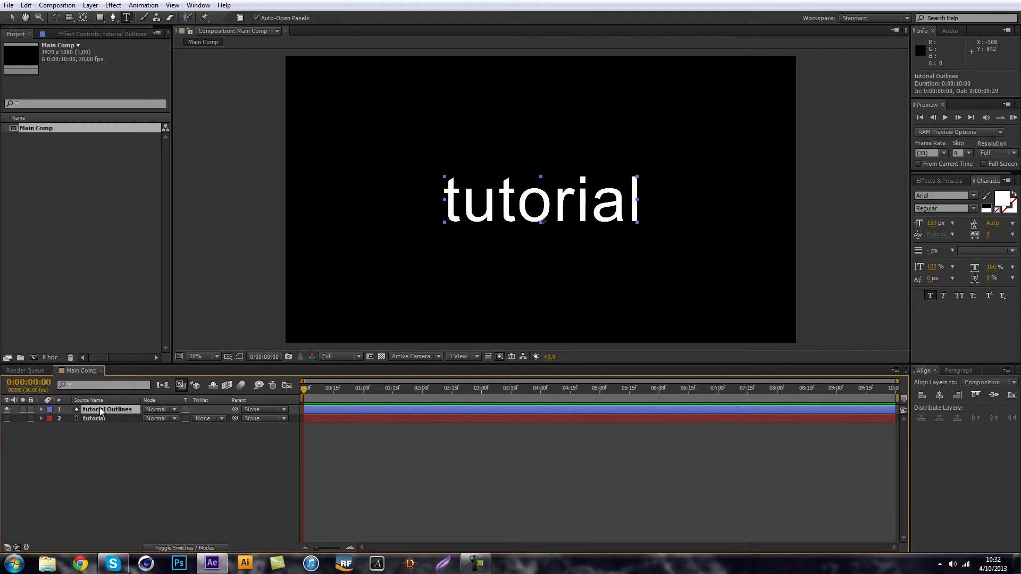
Toggle the tutorial Outlines layer's visibility and inspect the letter groups under its Contents.
click(6, 410)
click(7, 410)
click(7, 410)
click(7, 410)
click(41, 410)
click(49, 418)
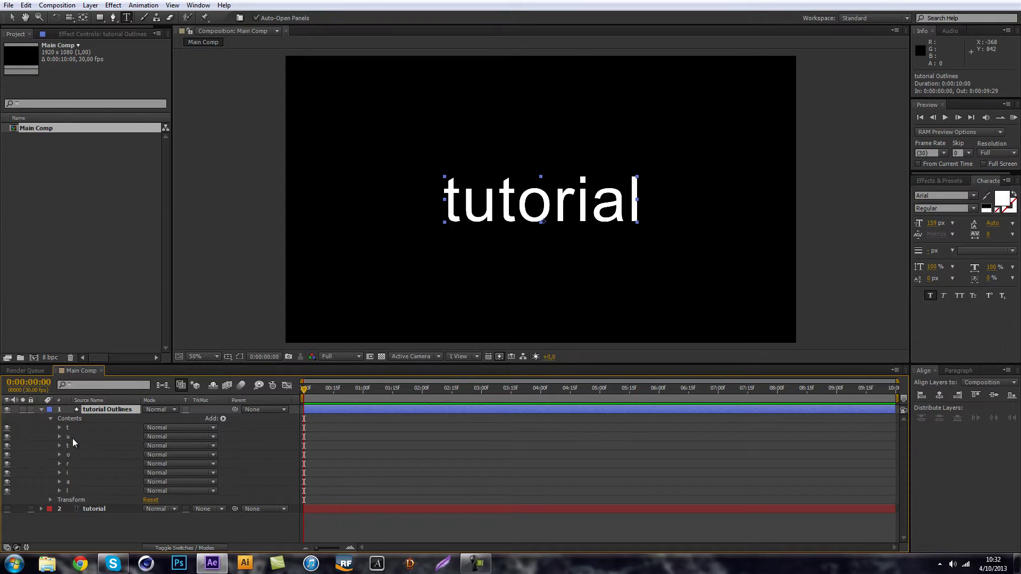
click(68, 429)
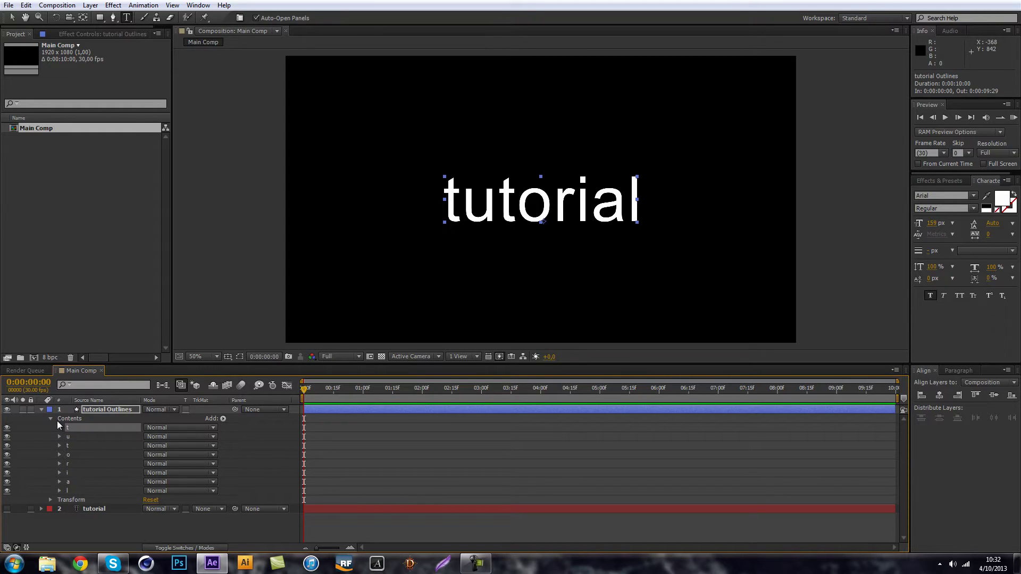
click(50, 419)
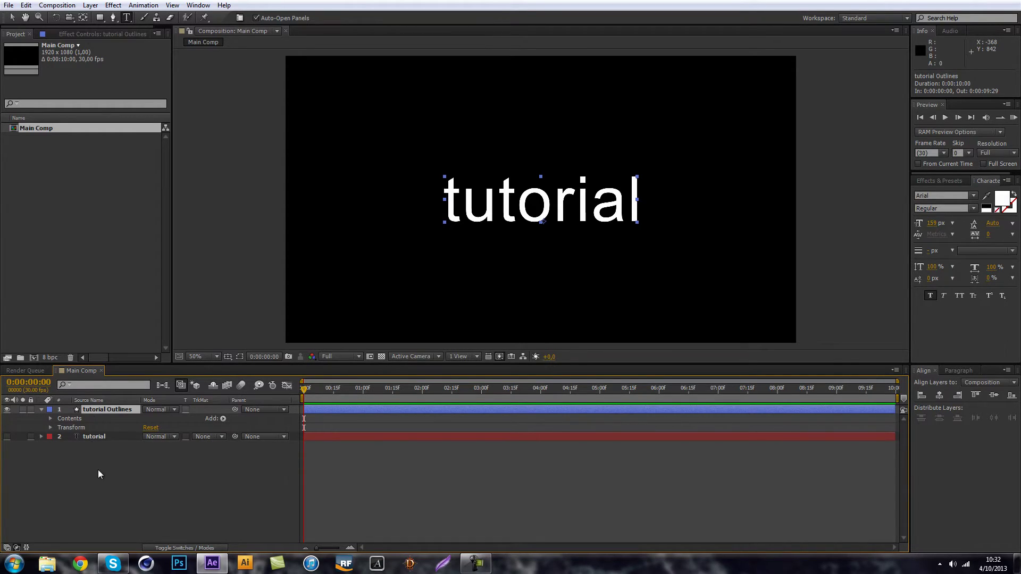
Add Trim Paths to the outlines and test Start, leaving it at 0%.
click(224, 419)
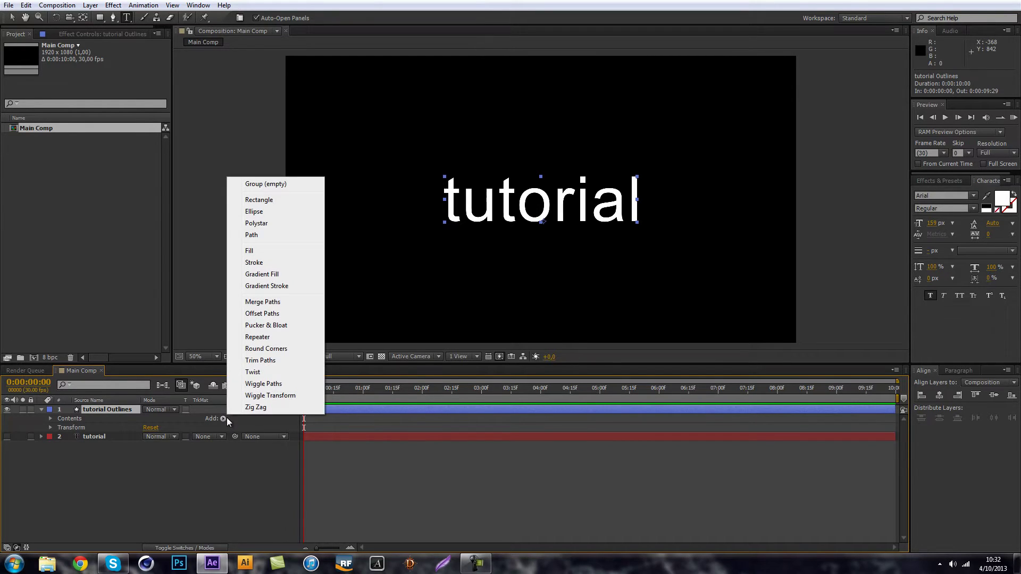
click(269, 362)
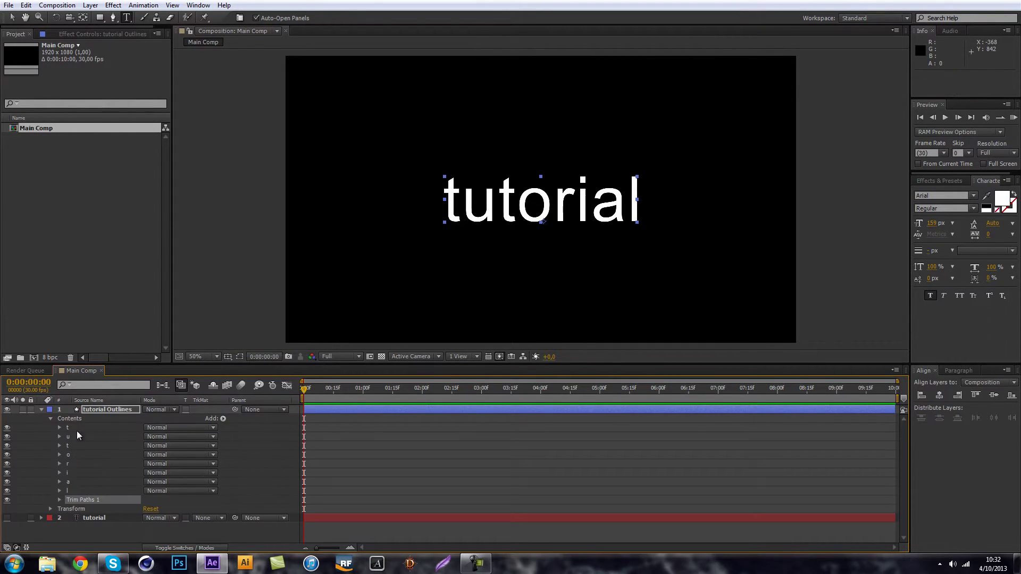
click(59, 500)
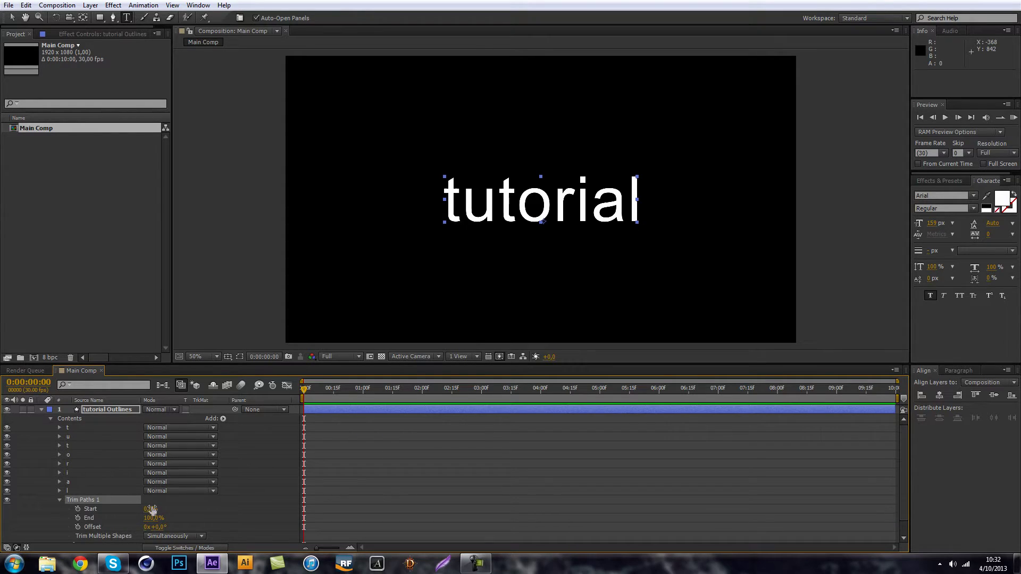
mouse_move(152, 509)
mouse_down()
mouse_move(264, 515)
mouse_move(224, 523)
mouse_move(262, 506)
mouse_move(174, 510)
mouse_up()
click(116, 498)
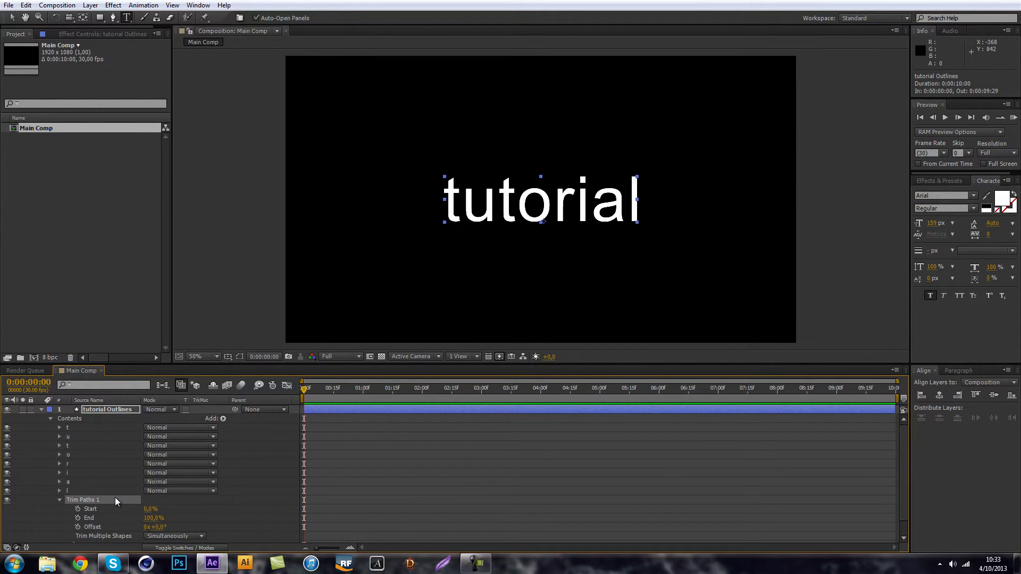
Replace Trim Paths with Wiggle Paths, test its Size, then delete Wiggle Paths too.
key(Delete)
click(222, 419)
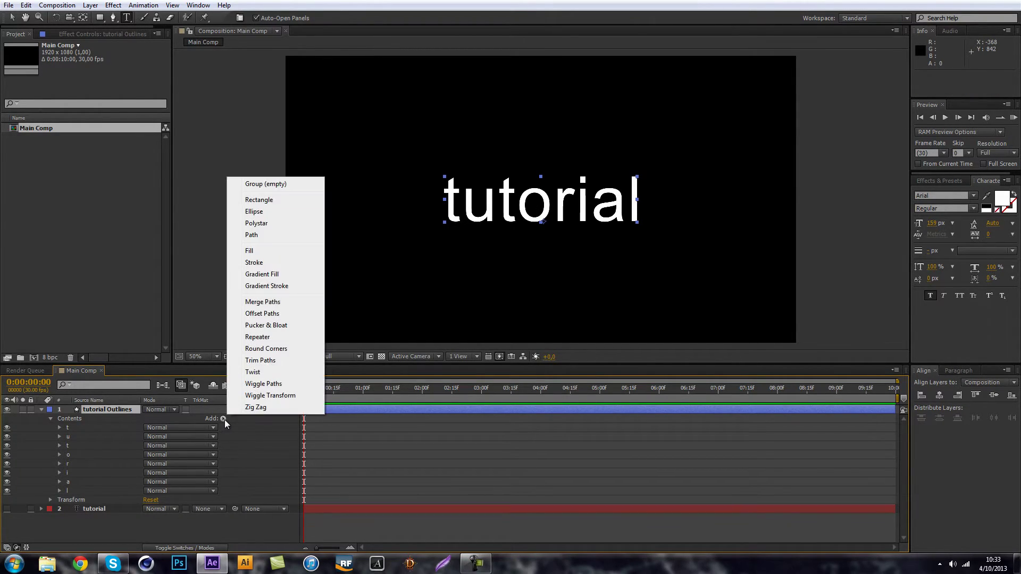
click(272, 386)
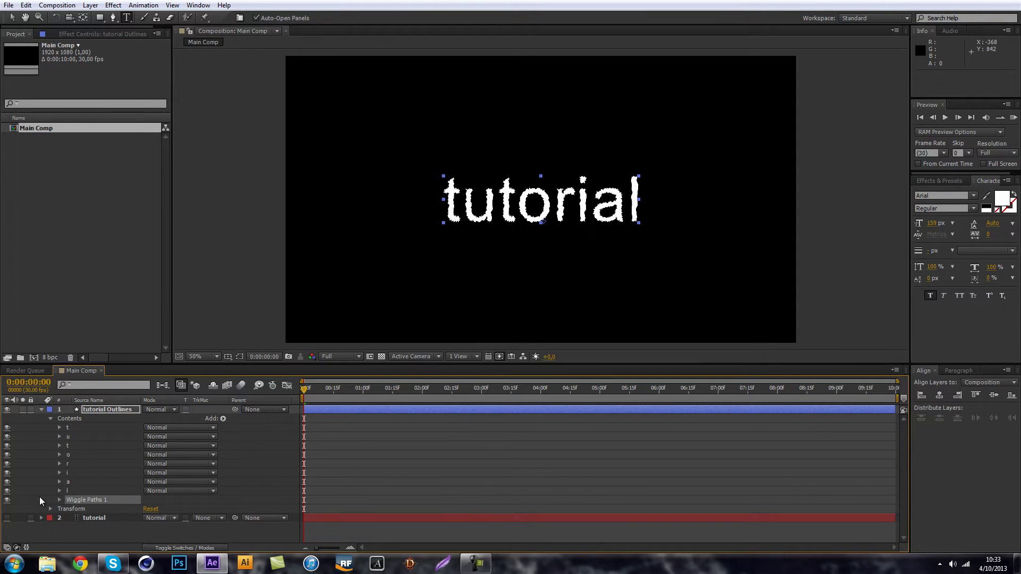
click(59, 499)
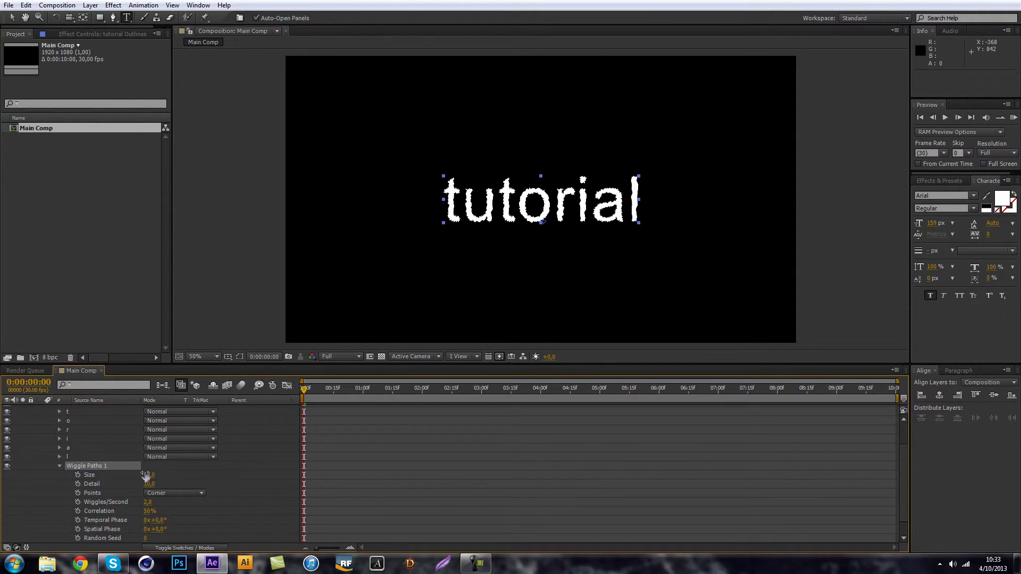
drag(145, 475, 299, 395)
click(85, 465)
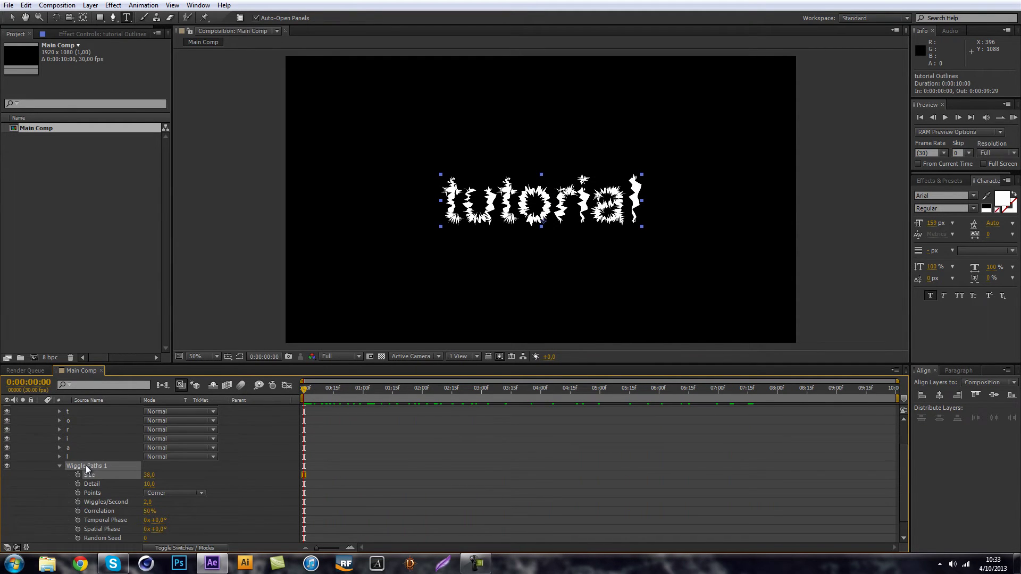
key(Delete)
click(223, 418)
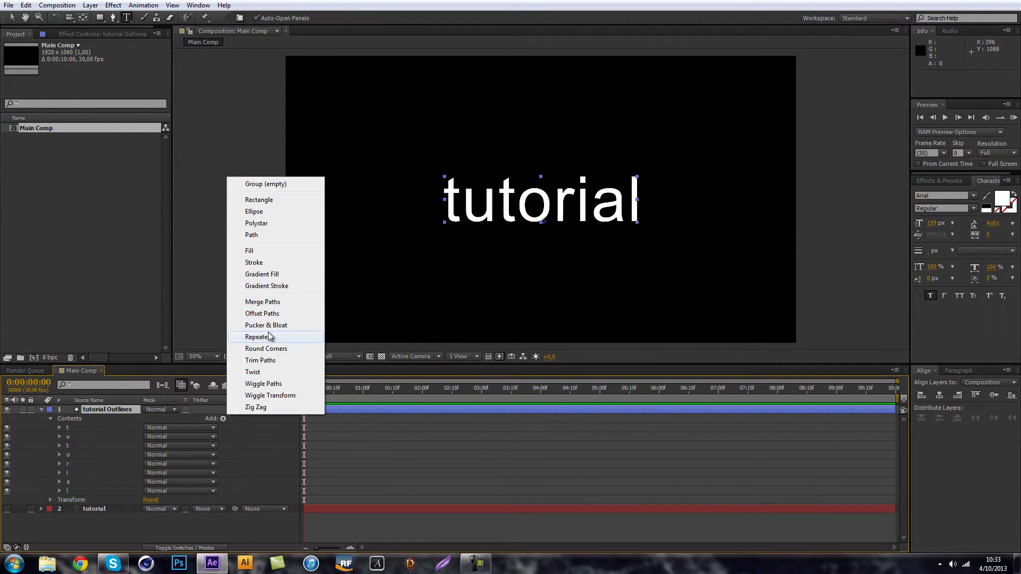
click(278, 348)
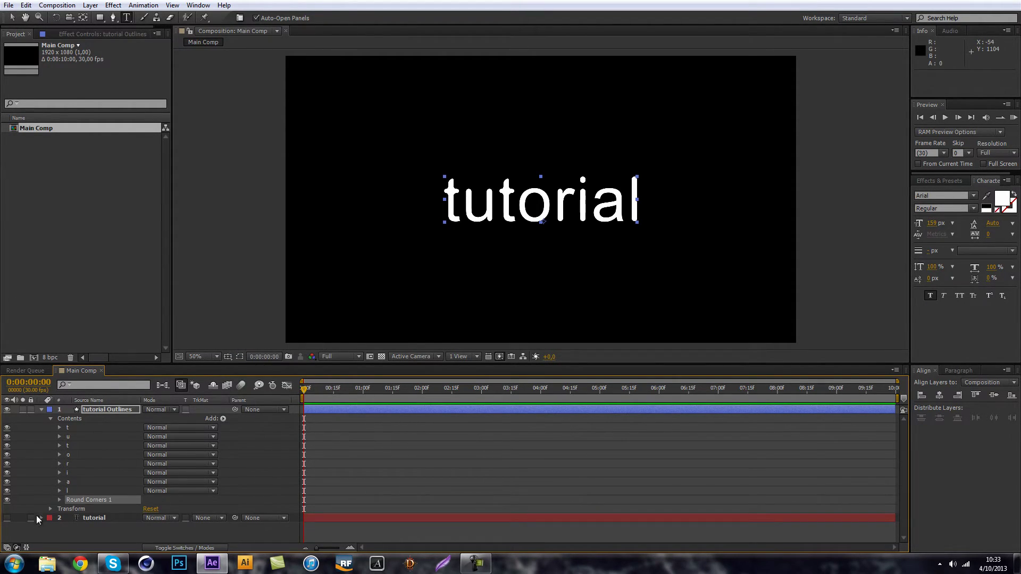
click(60, 500)
drag(152, 509, 238, 493)
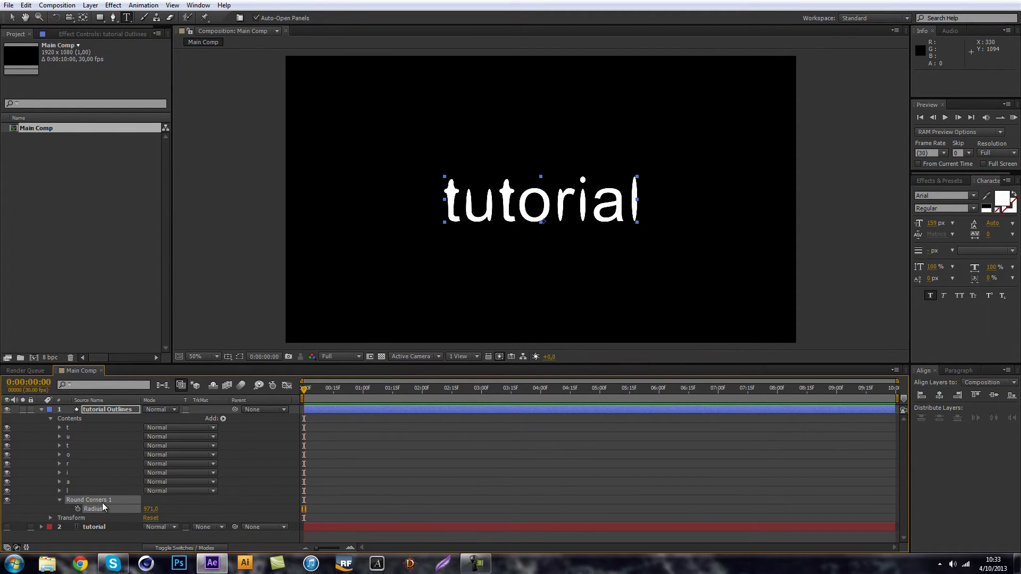
Replace Round Corners with Pucker & Bloat and set its Amount to -34 for spiky letters.
key(Delete)
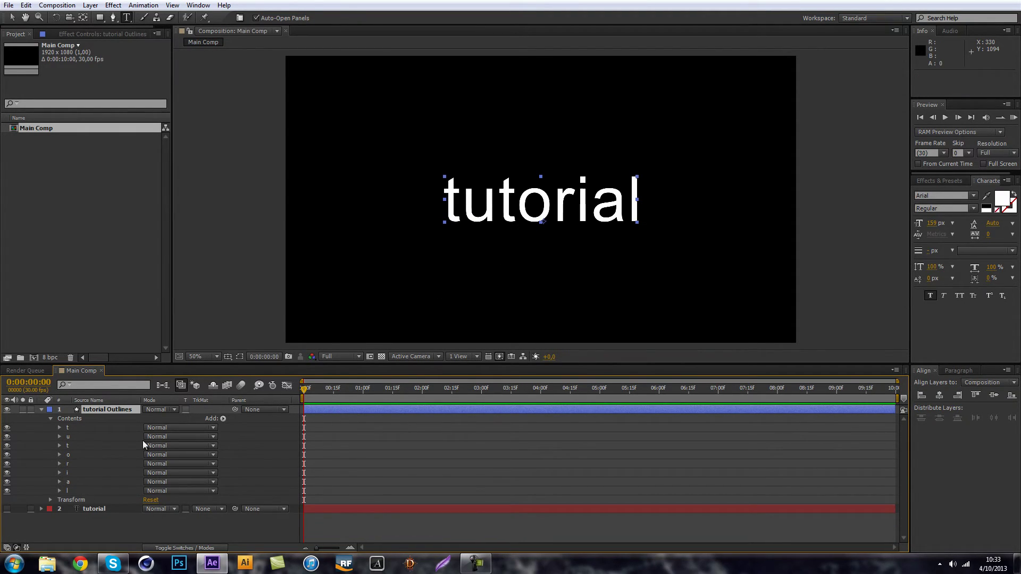
click(223, 419)
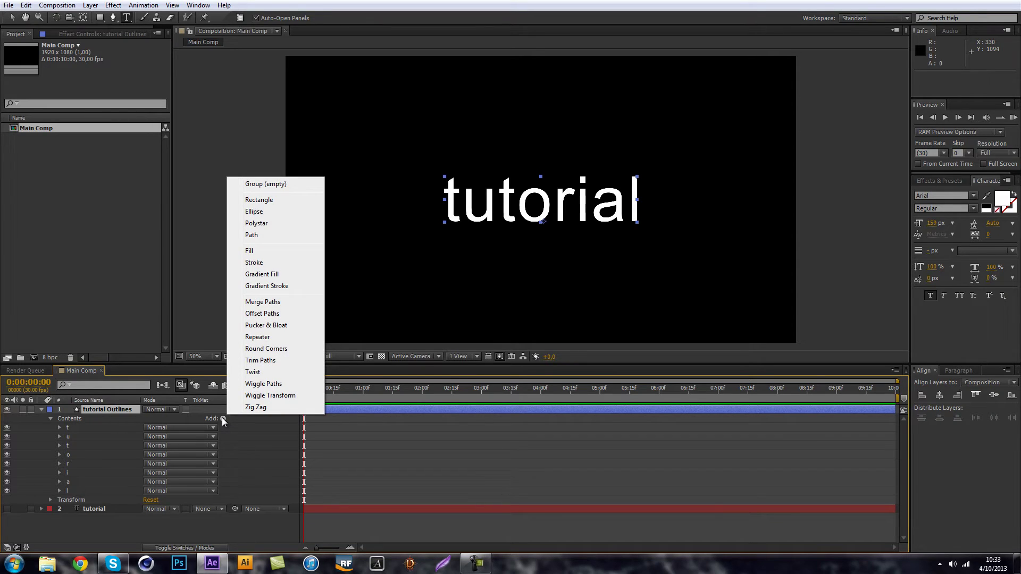
click(286, 328)
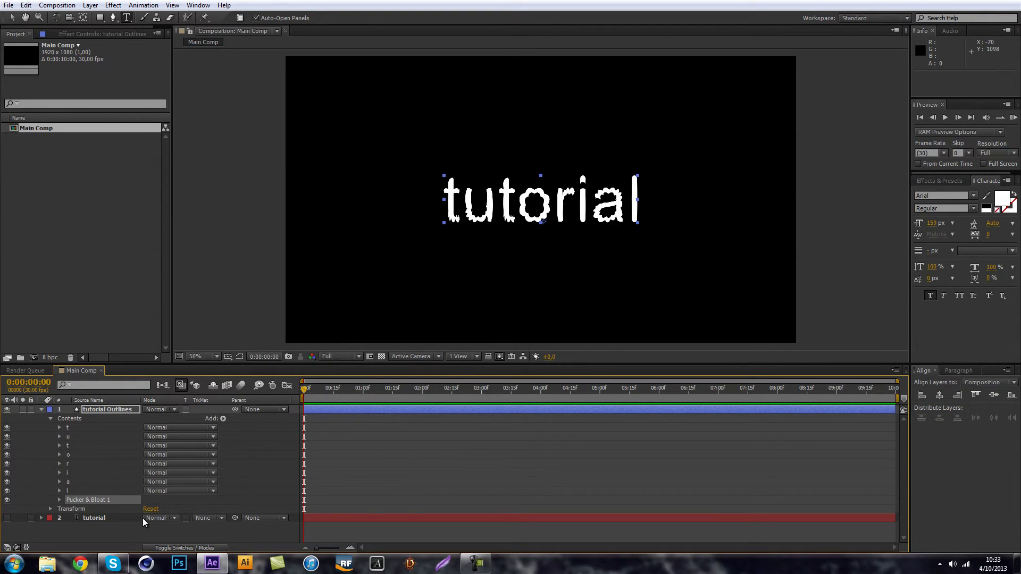
click(60, 500)
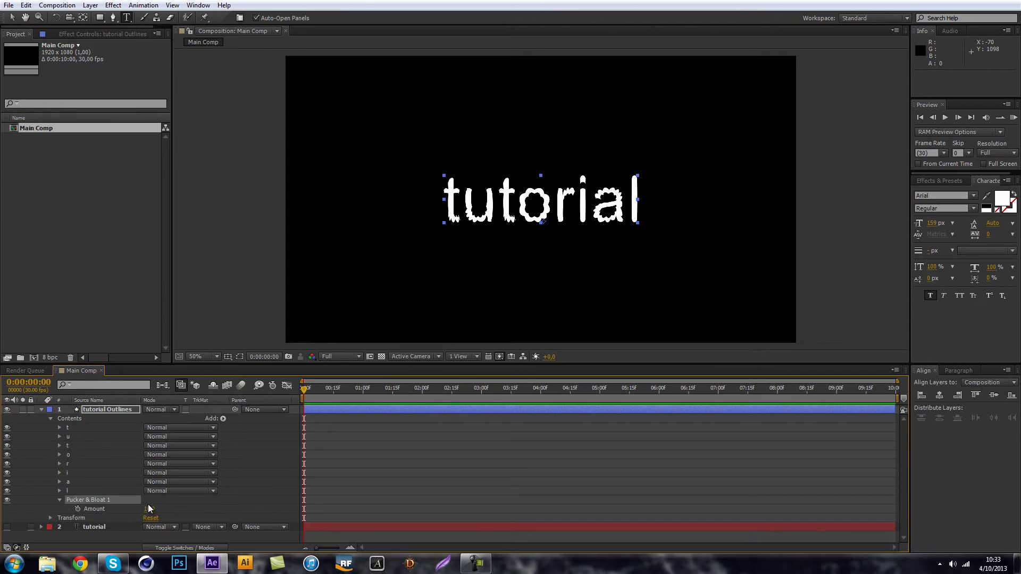
drag(148, 509, 125, 507)
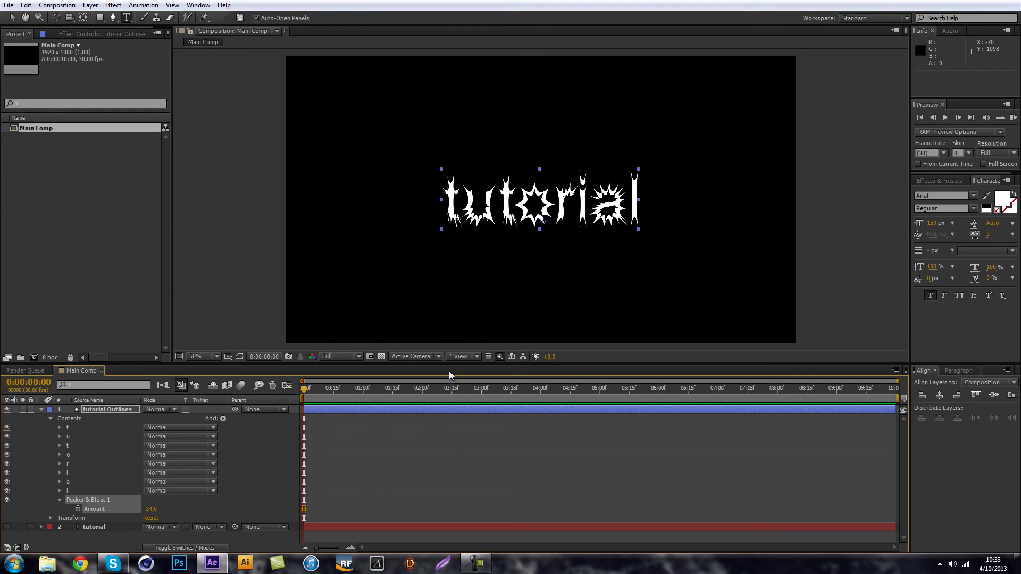
drag(304, 509, 377, 509)
Keyframe Pucker & Bloat Amount from -34 at frame 0 to 0 at 0:00:00:20, then scrub to preview.
key(ctrl+z)
click(77, 509)
mouse_move(228, 570)
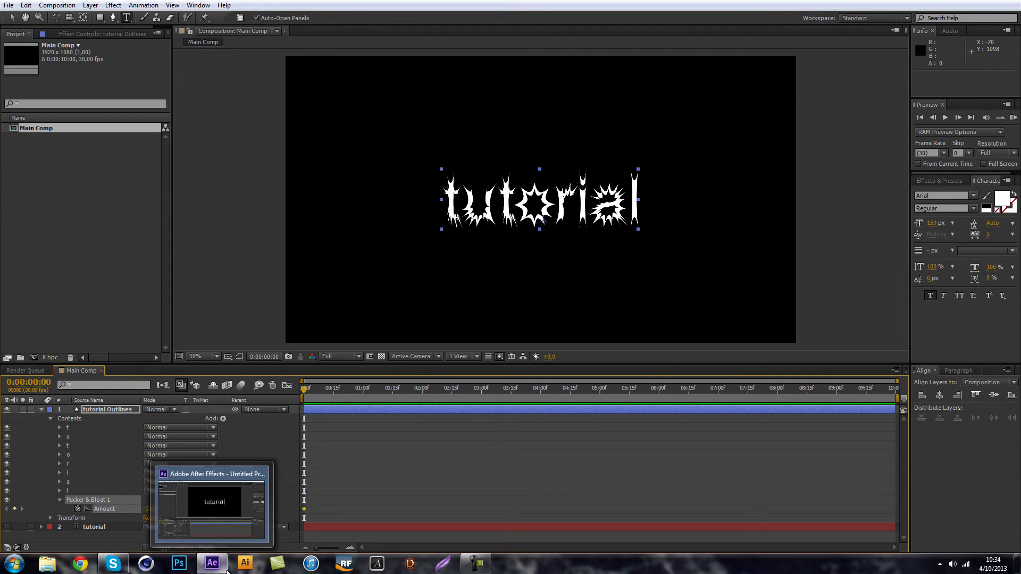
key(shift+Page_Down)
key(shift+Page_Down)
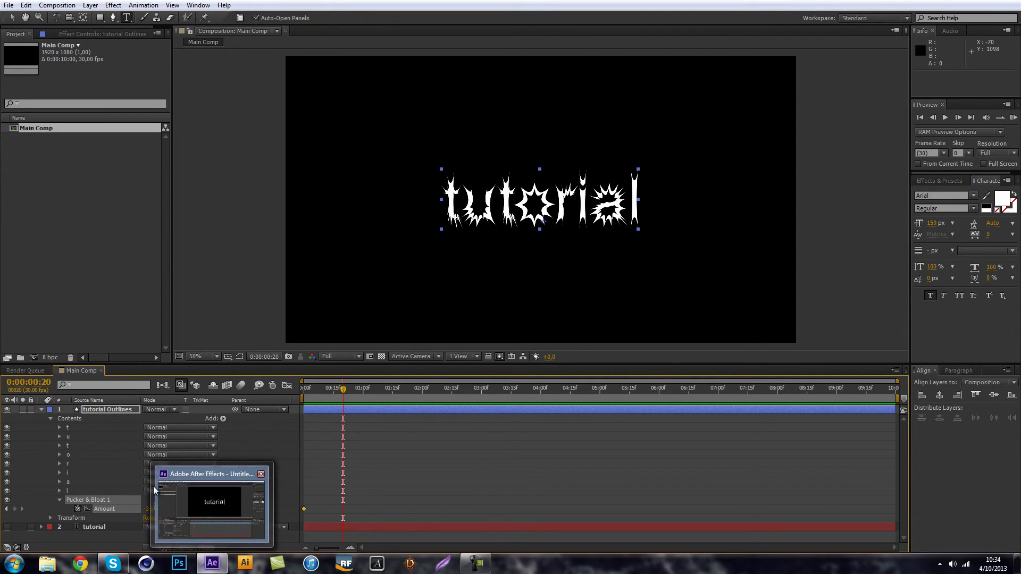
key(ctrl+shift+a)
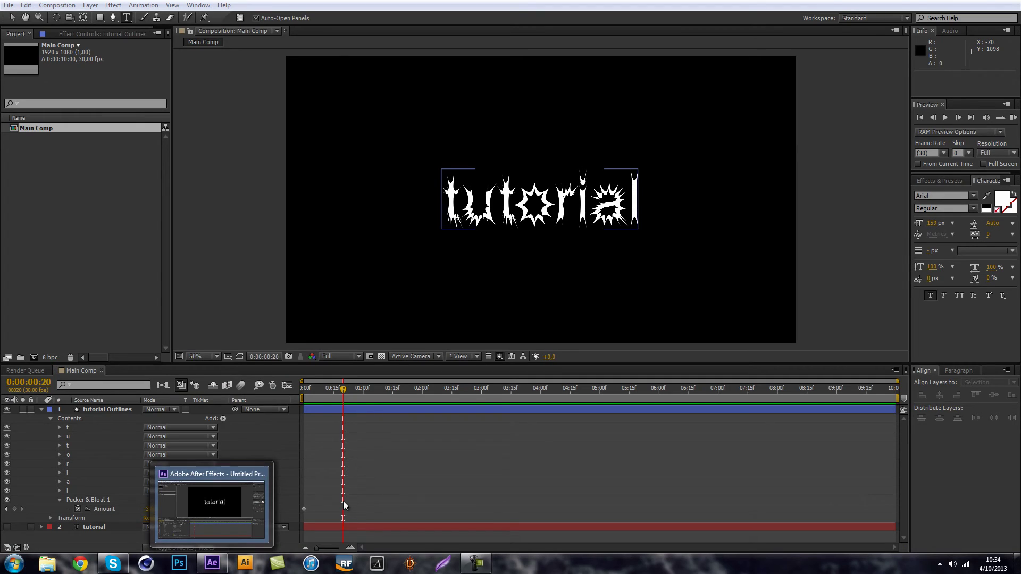
click(153, 519)
click(150, 510)
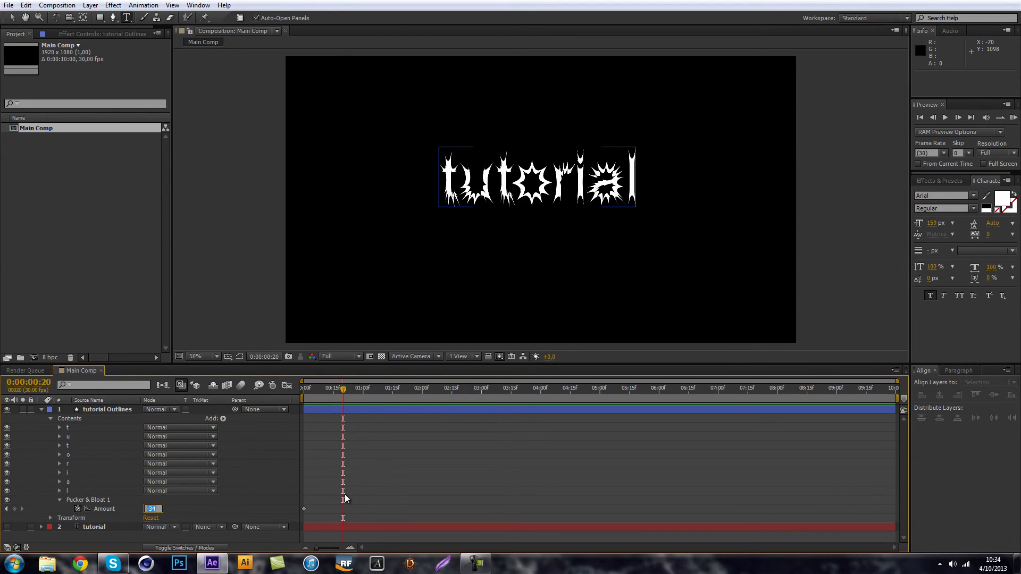
text(0)
key(Return)
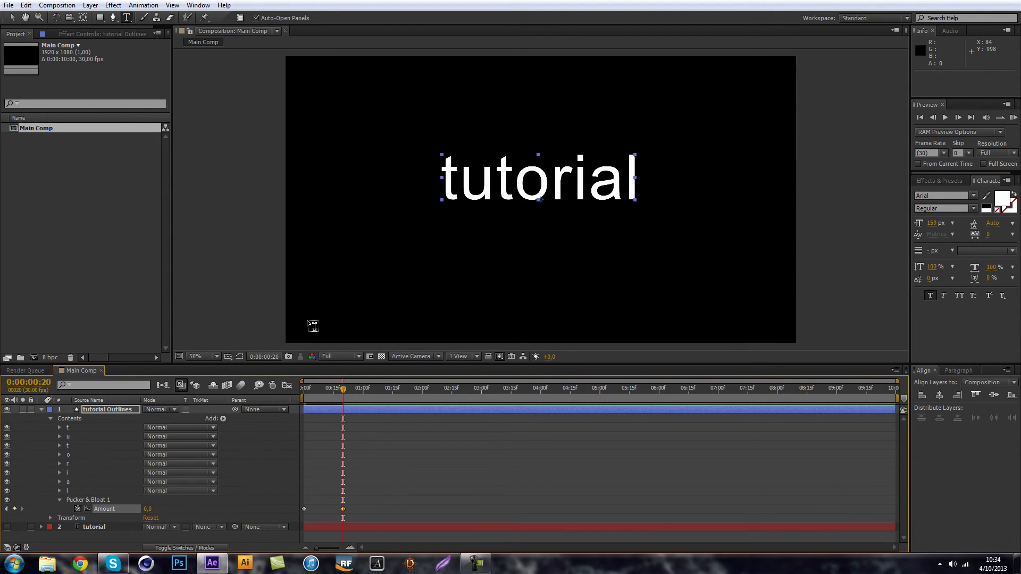
drag(341, 398, 372, 382)
click(1010, 117)
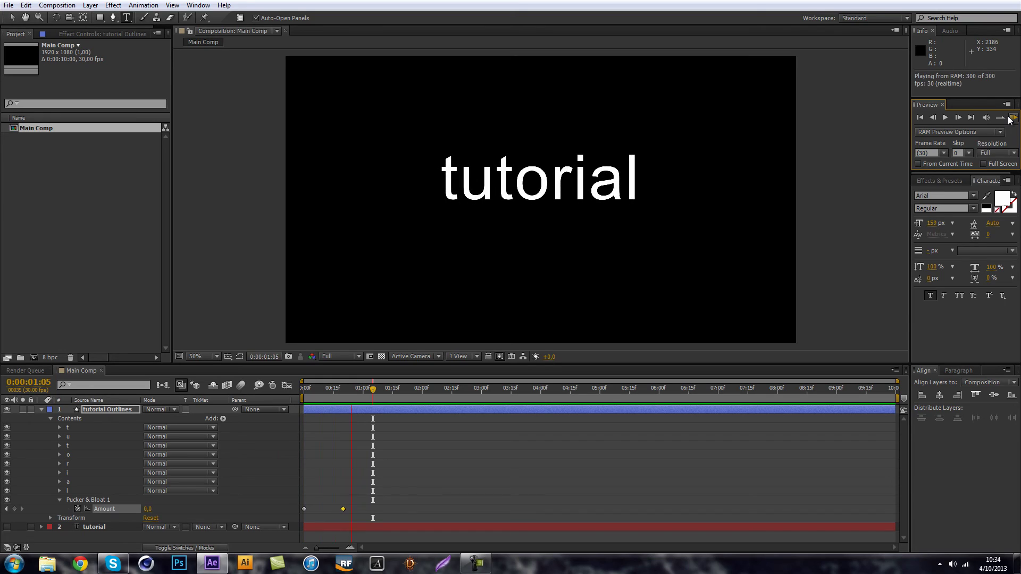
click(1010, 118)
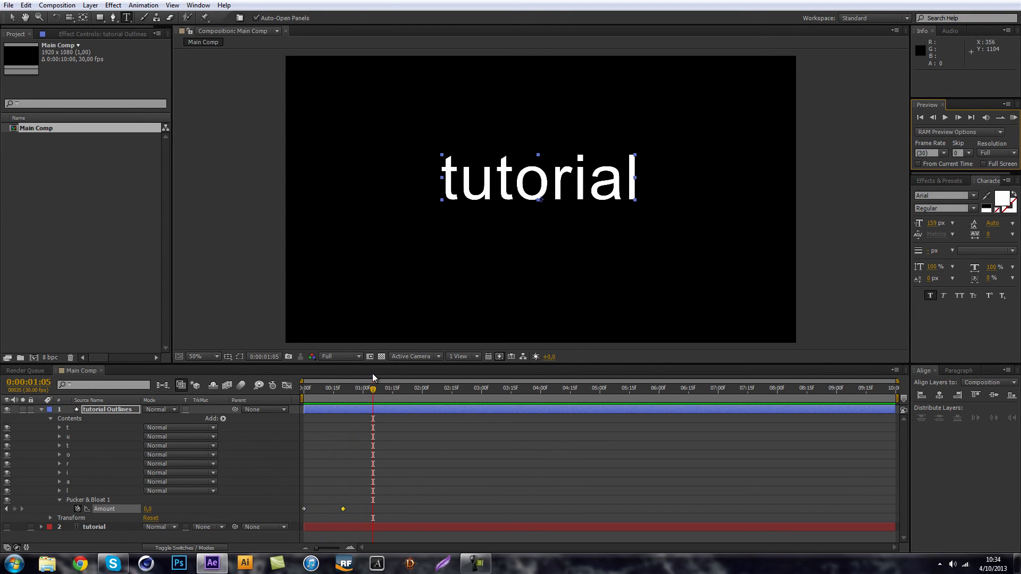
click(351, 384)
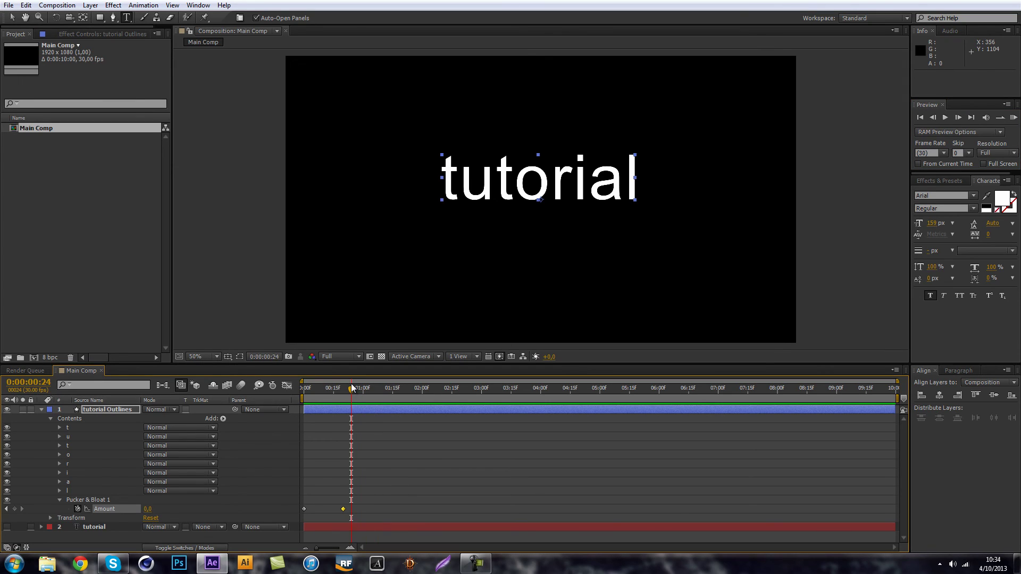
drag(344, 388, 342, 389)
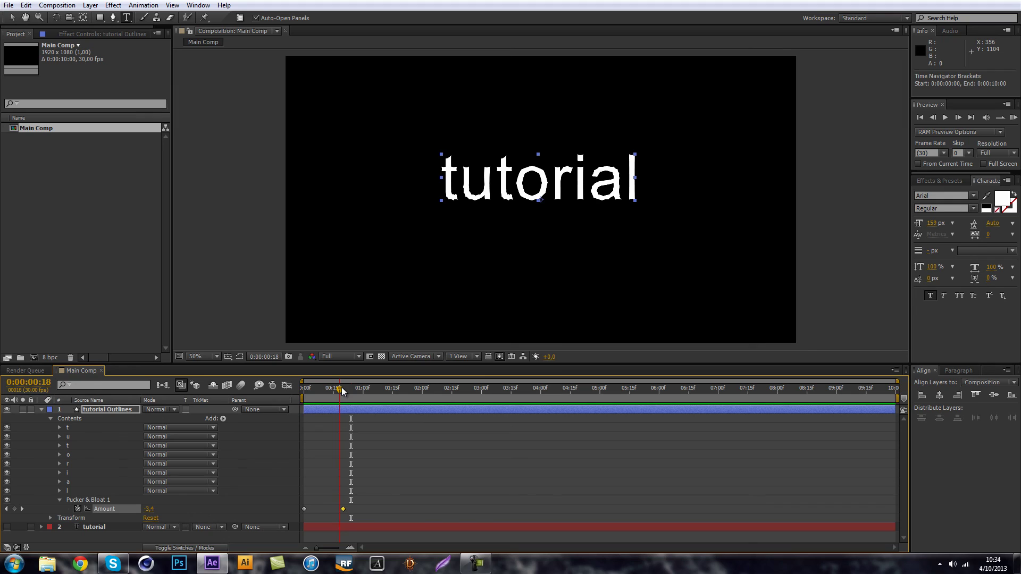
click(483, 568)
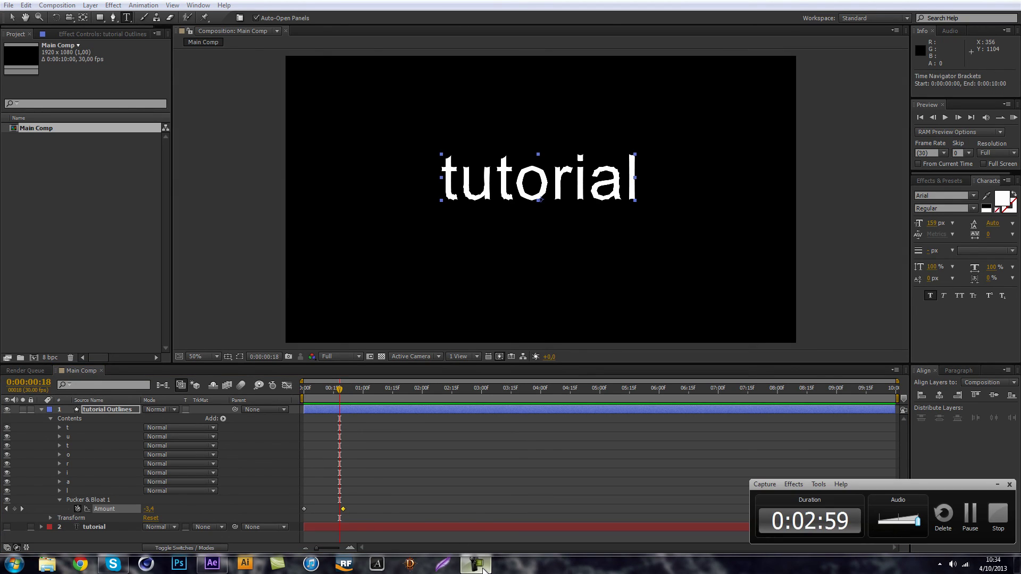